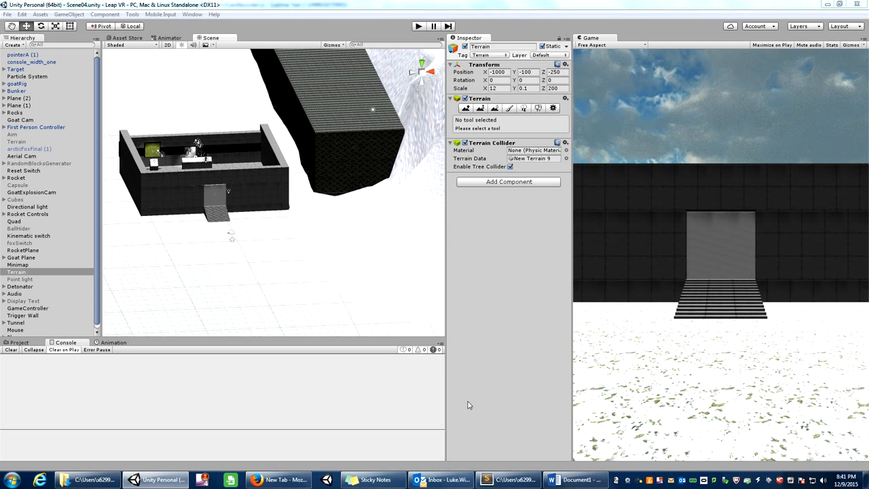
{"action": "left_click", "coordinate": [509, 480]}
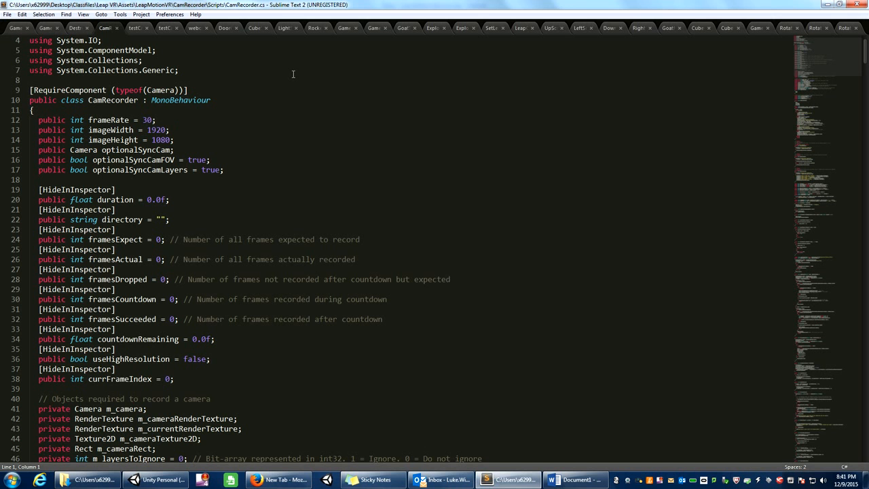
{"action": "left_click", "coordinate": [828, 4]}
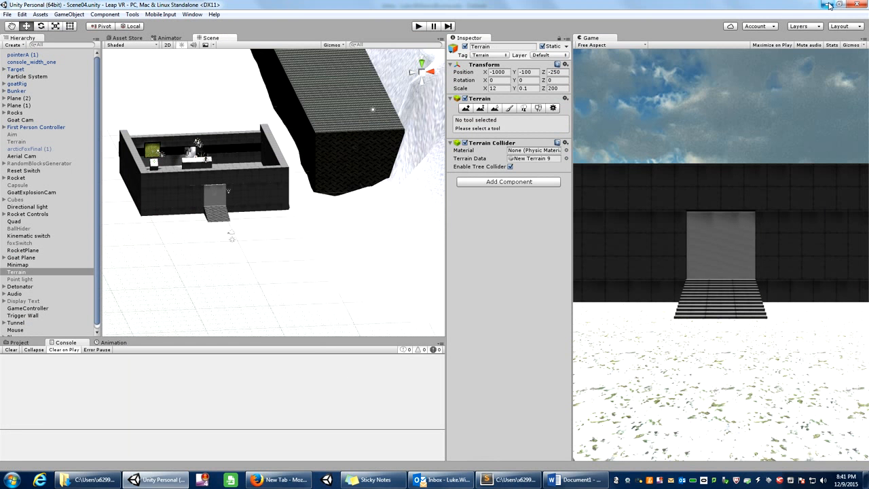
- Create a new empty scene and frame the Main Camera in the scene view
{"action": "key", "text": "ctrl+n"}
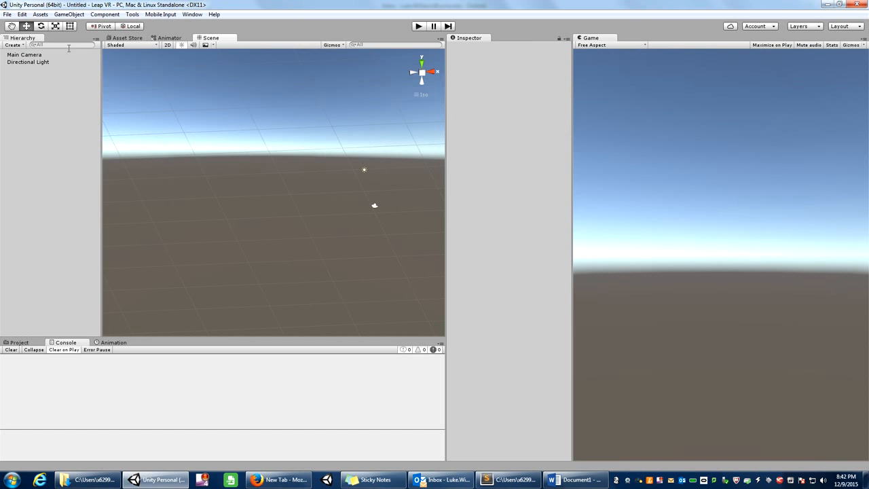
{"action": "left_click", "coordinate": [30, 62]}
{"action": "double_click", "coordinate": [27, 55]}
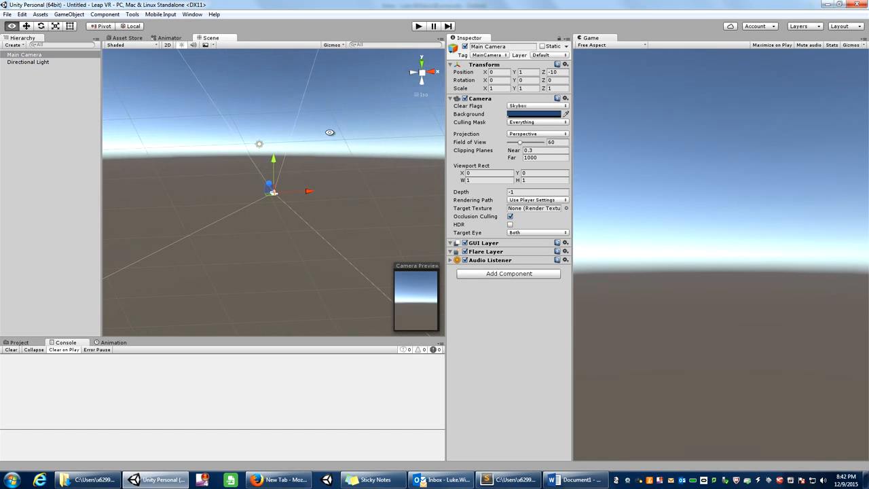
{"action": "left_click_drag", "start_coordinate": [330, 132], "coordinate": [331, 163], "text": "alt"}
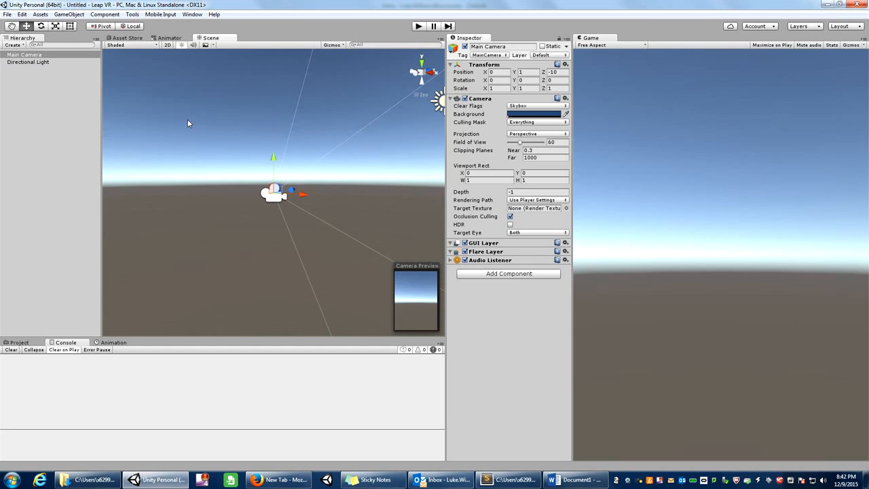
- Add a cube as a child of the Main Camera and move it forward to a Z position of about 1.92
{"action": "right_click", "coordinate": [13, 71]}
{"action": "mouse_move", "coordinate": [76, 158]}
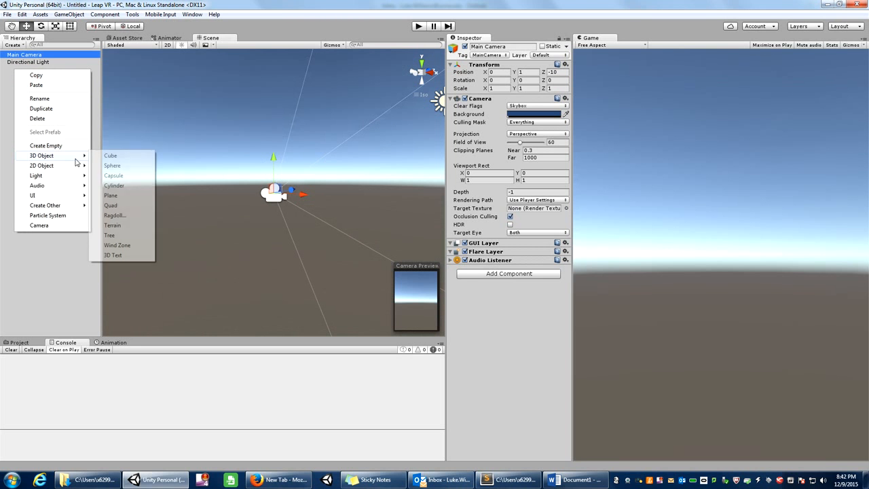
{"action": "left_click", "coordinate": [110, 156]}
{"action": "left_click_drag", "start_coordinate": [293, 193], "coordinate": [326, 187]}
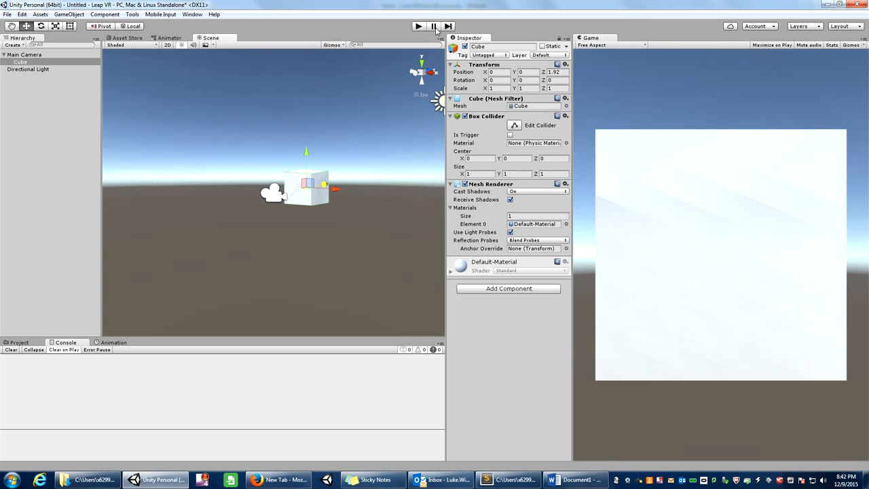
- Attach the Webcam script to the cube and set the cube's Y rotation to -90
{"action": "left_click", "coordinate": [525, 288]}
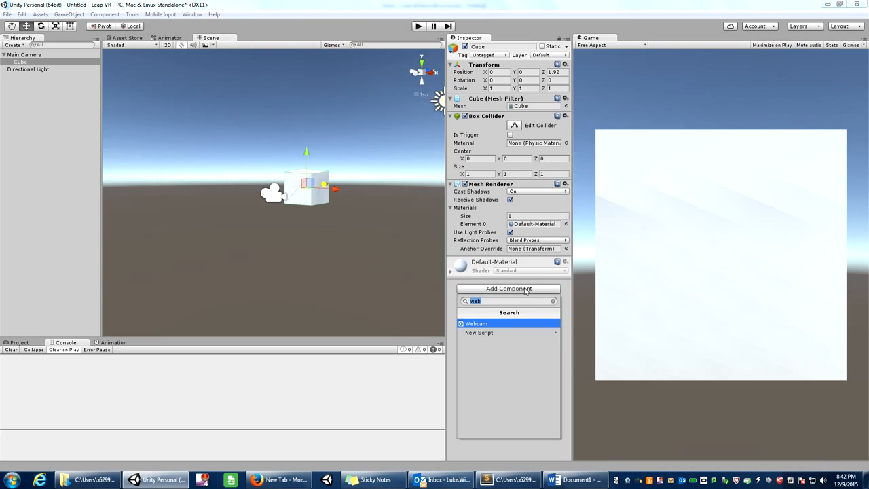
{"action": "key", "text": "Return"}
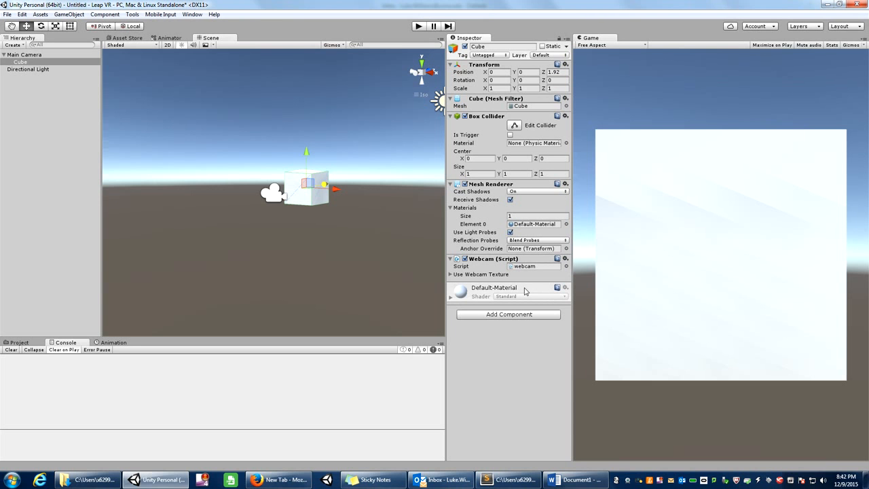
{"action": "left_click", "coordinate": [531, 80]}
{"action": "type", "text": "-90"}
- Run the scene to check the webcam feed on the cube and stop it again
{"action": "left_click", "coordinate": [420, 26]}
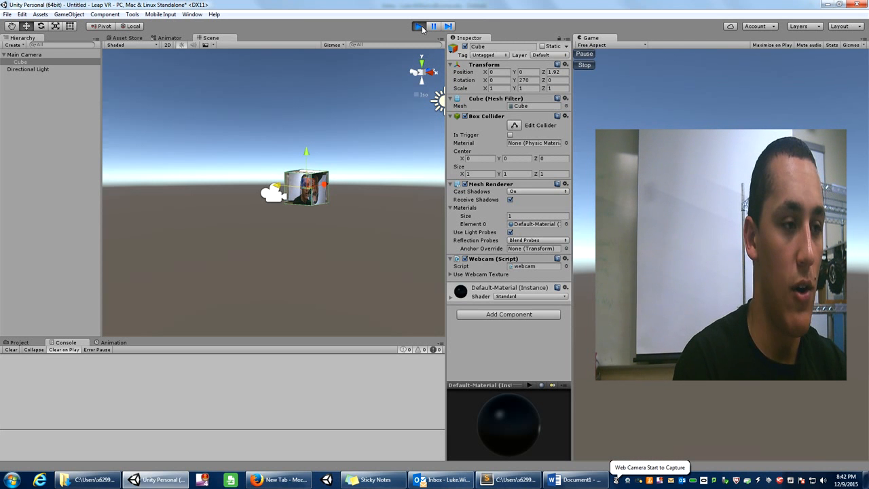
{"action": "left_click", "coordinate": [420, 27]}
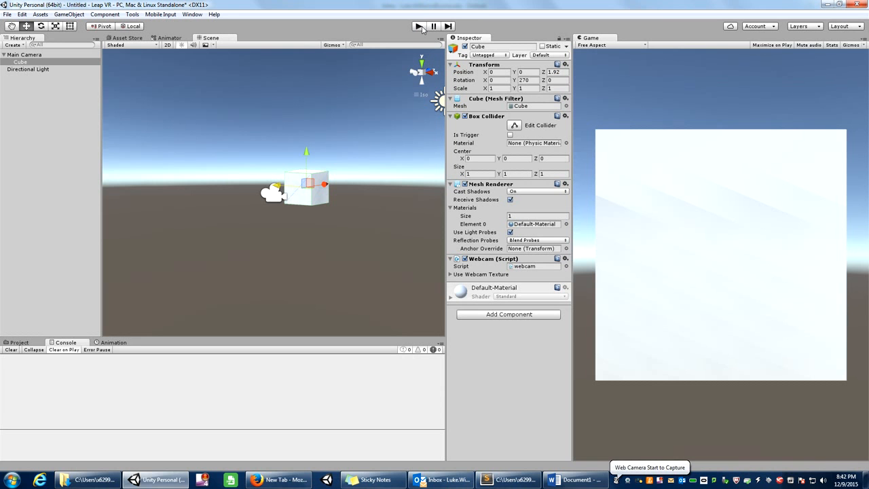
- Raise the cube slightly to a Y position of about 0.06 and add an Animator component to it
{"action": "mouse_move", "coordinate": [305, 151]}
{"action": "left_mouse_down"}
{"action": "mouse_move", "coordinate": [305, 167]}
{"action": "mouse_move", "coordinate": [307, 151]}
{"action": "left_mouse_up"}
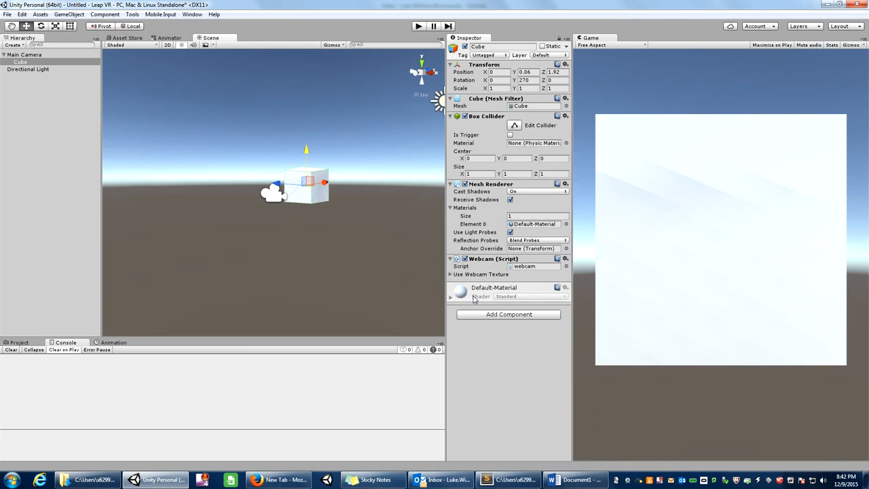
{"action": "left_click", "coordinate": [481, 315]}
{"action": "type", "text": "anim"}
{"action": "key", "text": "Down"}
{"action": "key", "text": "Return"}
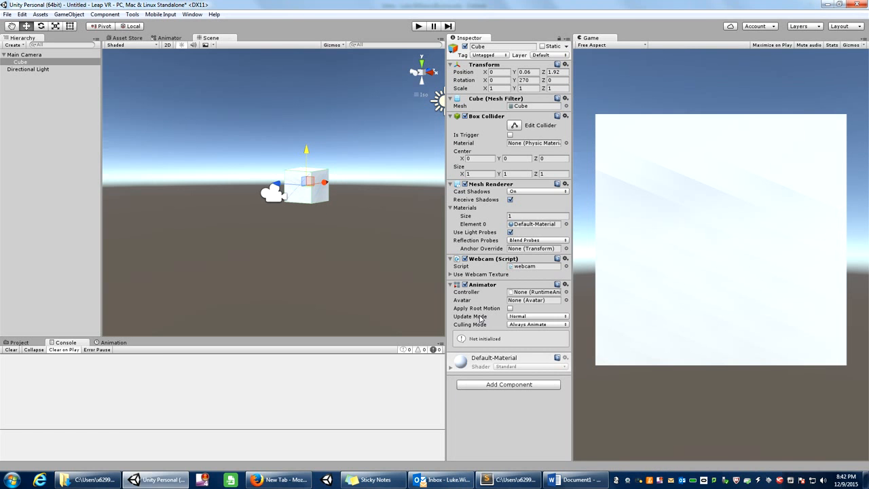
- Create an animation clip named downupcube for the cube and add the Transform Position property to it
{"action": "left_click", "coordinate": [113, 342]}
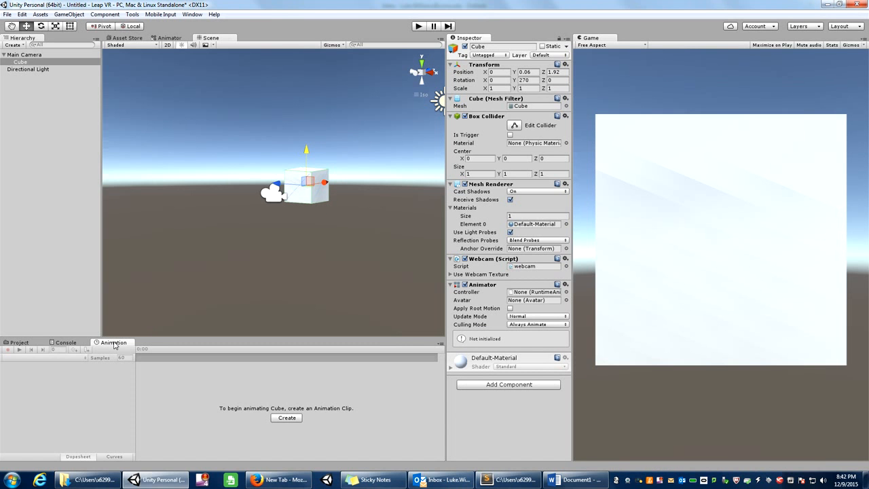
{"action": "left_click", "coordinate": [286, 418]}
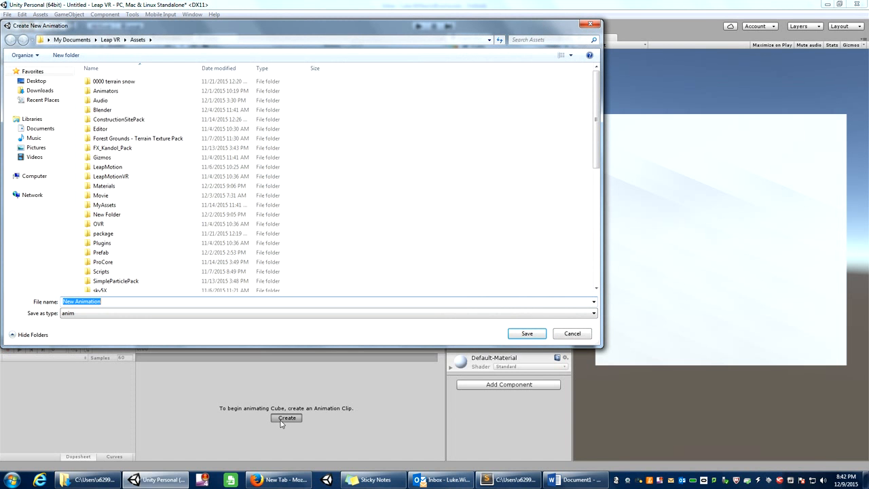
{"action": "type", "text": "downupcube"}
{"action": "key", "text": "Return"}
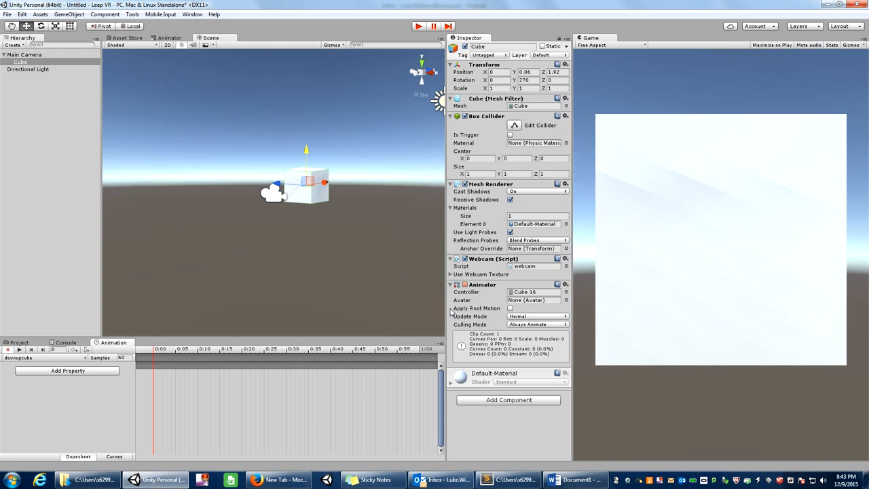
{"action": "left_click", "coordinate": [104, 370]}
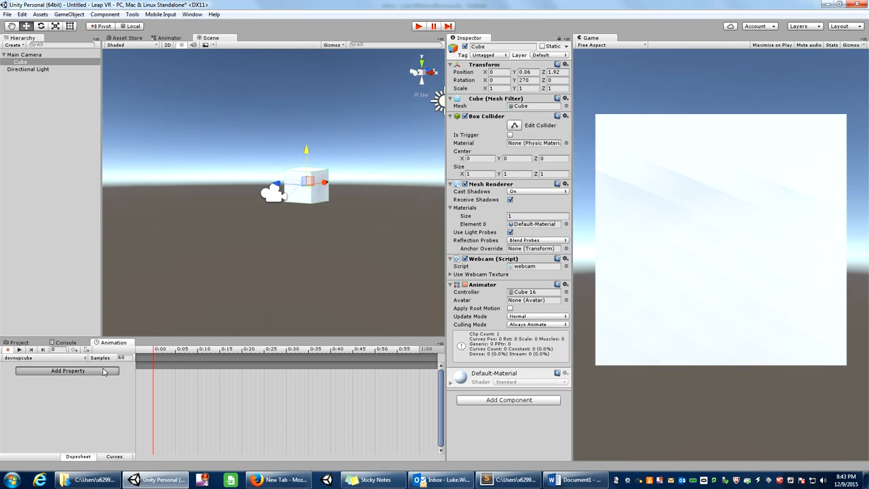
{"action": "left_click", "coordinate": [124, 359]}
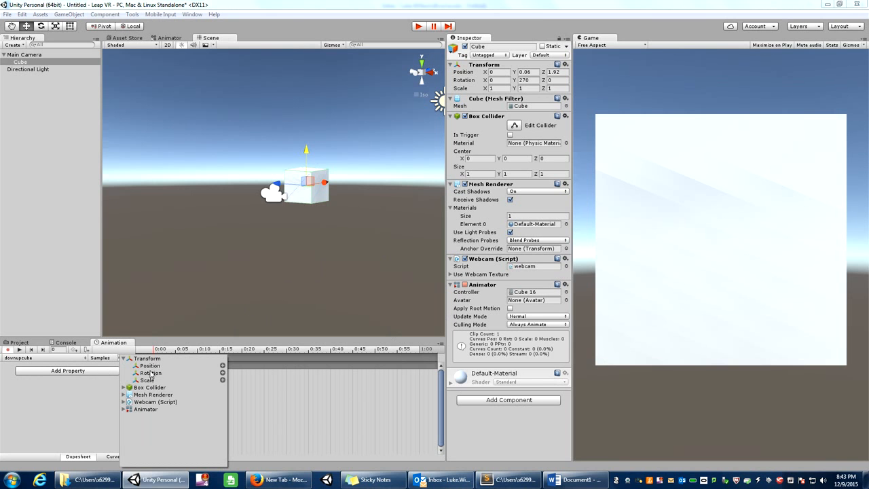
{"action": "left_click", "coordinate": [223, 366]}
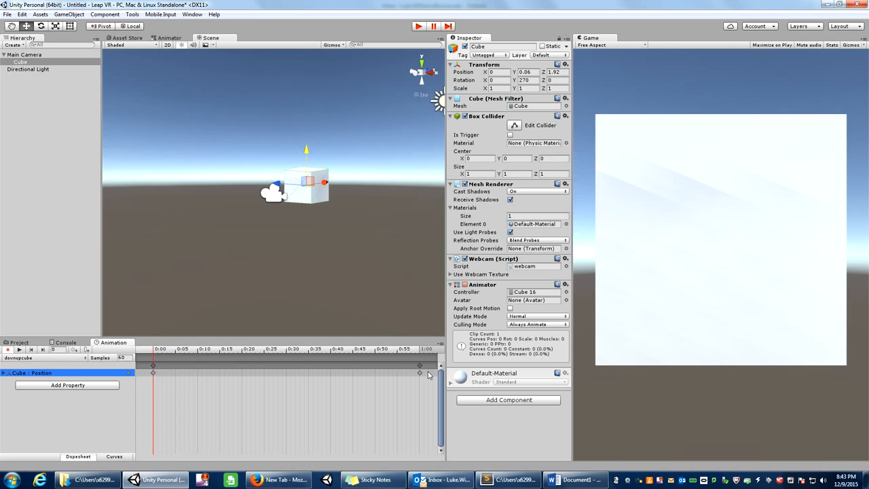
- Add position keyframes at 0:20 with the cube raised to Y about 0.36 and at 0:40 with it lowered to about -0.44
{"action": "double_click", "coordinate": [242, 373]}
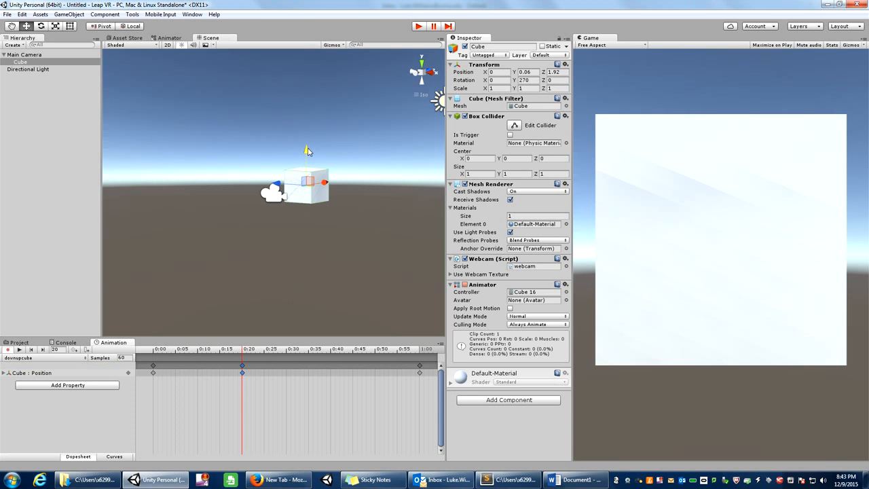
{"action": "left_click_drag", "start_coordinate": [306, 150], "coordinate": [306, 141]}
{"action": "double_click", "coordinate": [331, 374]}
{"action": "left_click_drag", "start_coordinate": [306, 144], "coordinate": [308, 171]}
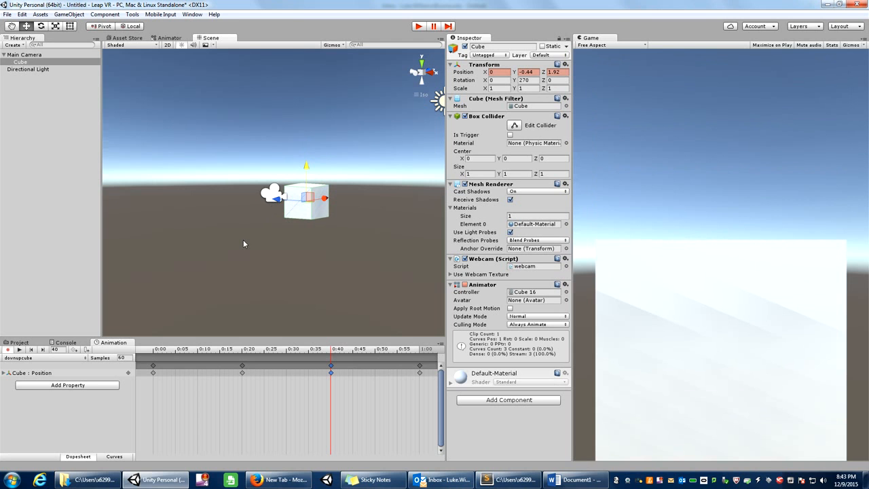
- Check the cube's position at each downupcube keyframe and preview the animation
{"action": "left_click", "coordinate": [154, 372]}
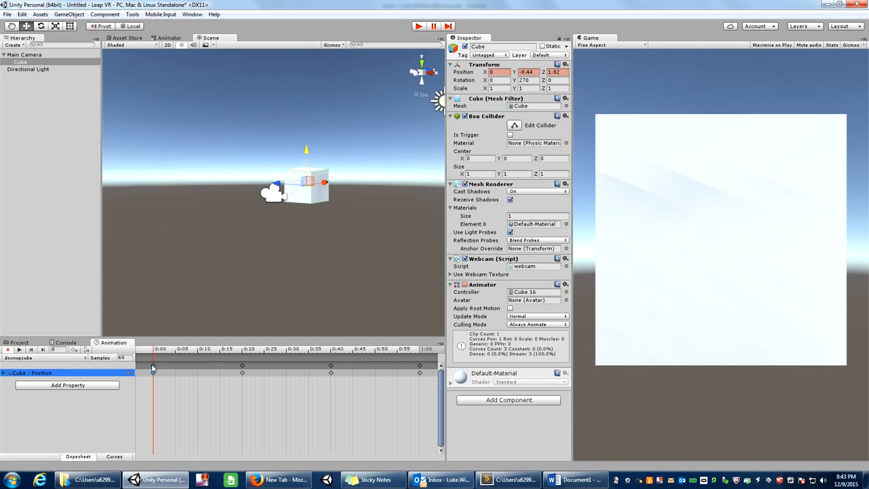
{"action": "left_click", "coordinate": [243, 372]}
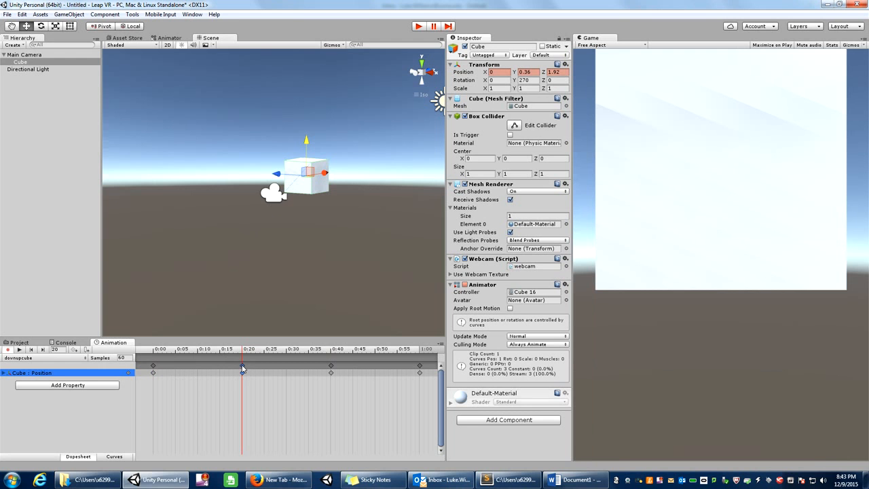
{"action": "left_click", "coordinate": [335, 372]}
{"action": "left_click", "coordinate": [331, 372]}
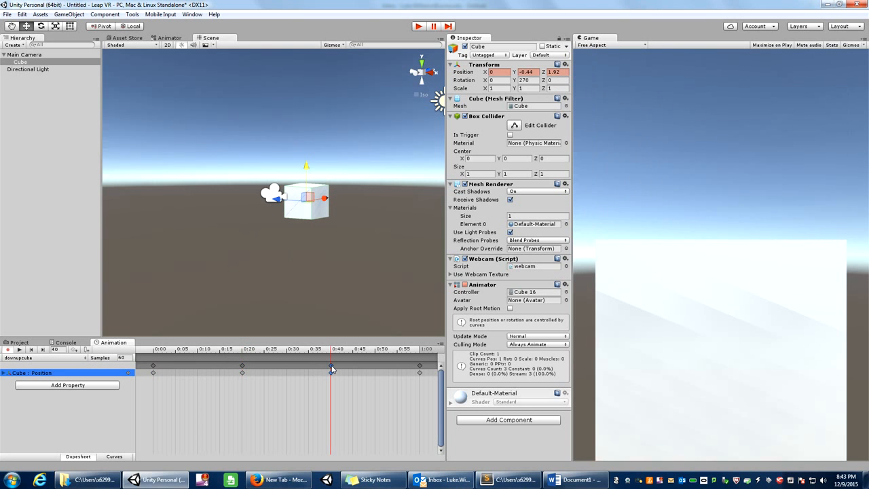
{"action": "left_click", "coordinate": [421, 368]}
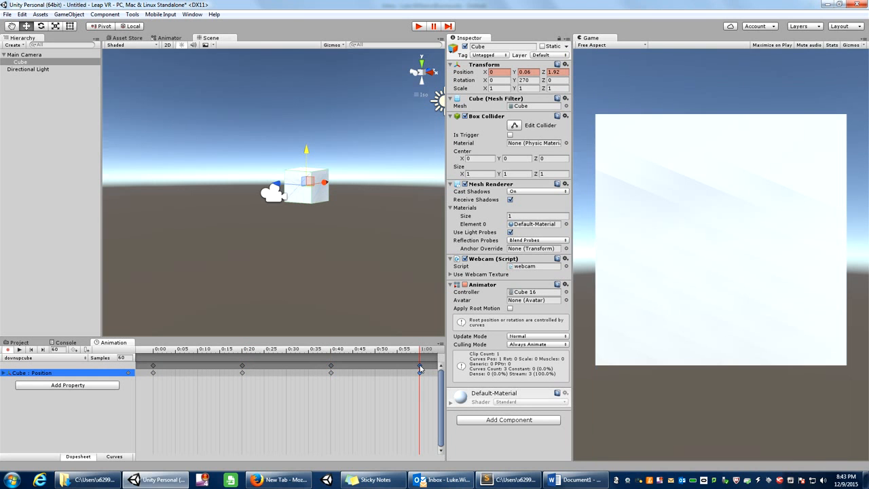
{"action": "left_click", "coordinate": [20, 351]}
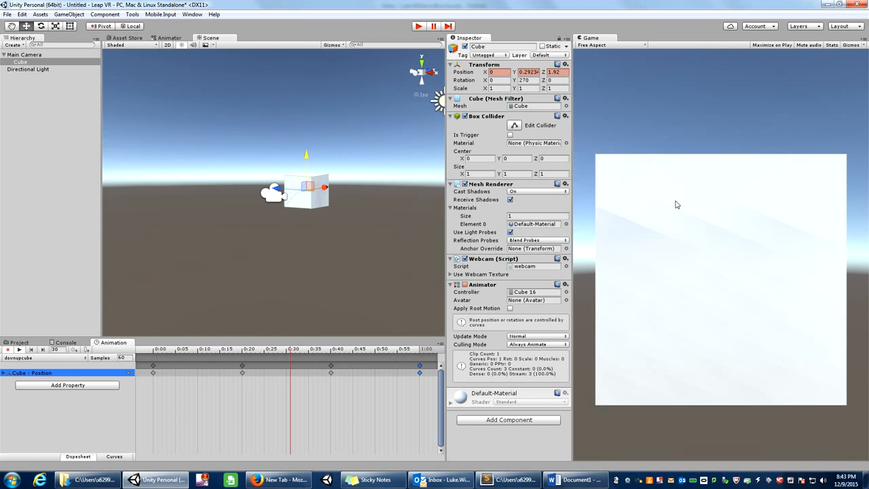
- Create a second animation clip named spinningcube for the cube and add the Transform Rotation property to it
{"action": "left_click", "coordinate": [57, 359]}
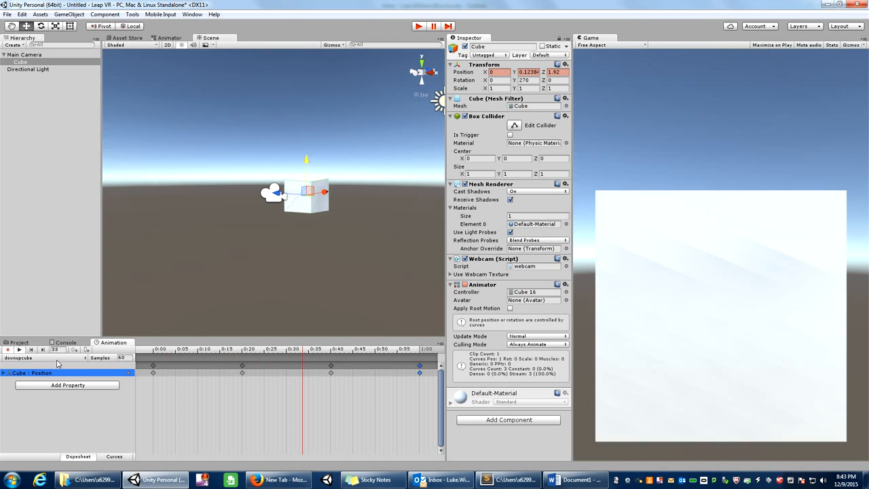
{"action": "left_click", "coordinate": [51, 385]}
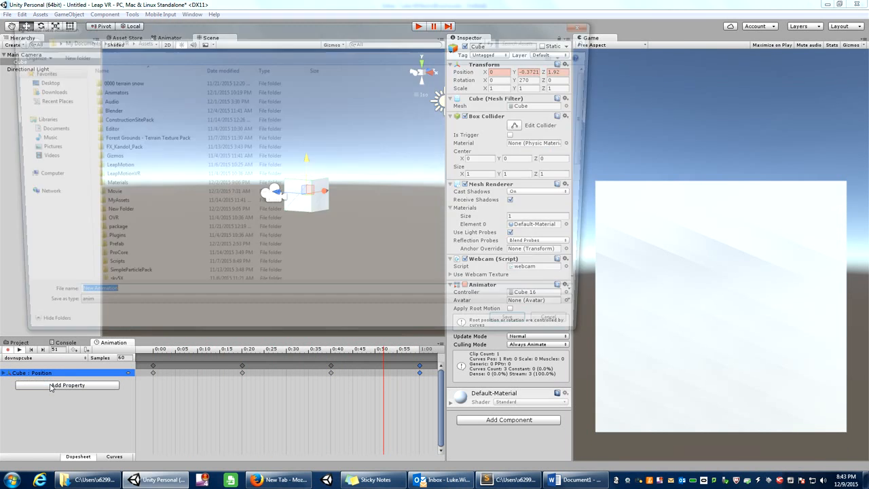
{"action": "type", "text": "spinningcub"}
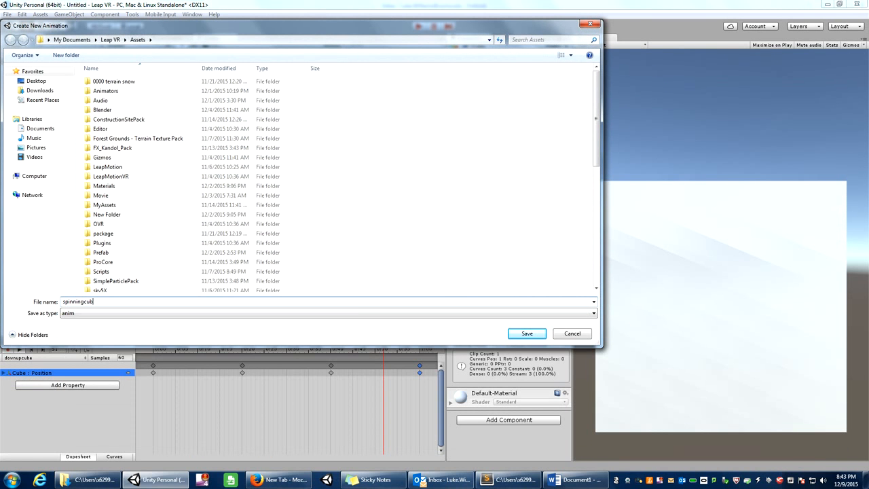
{"action": "type", "text": "e"}
{"action": "key", "text": "Return"}
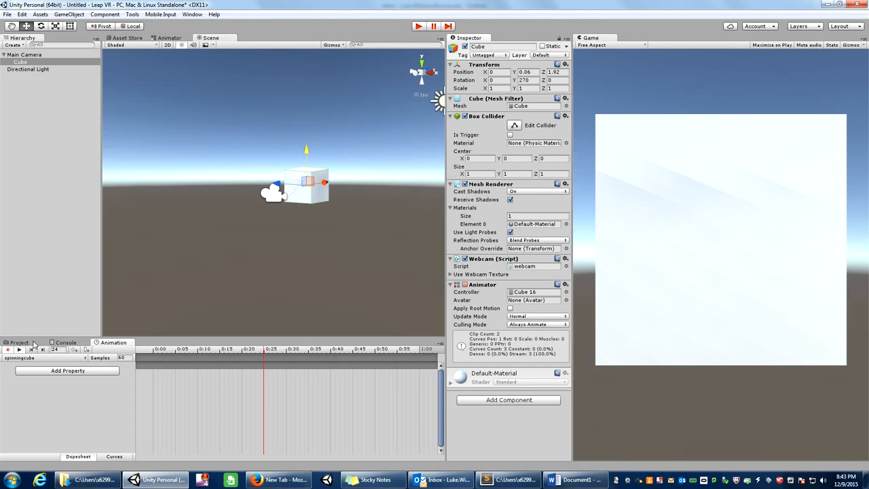
{"action": "left_click", "coordinate": [80, 371]}
{"action": "left_click", "coordinate": [123, 359]}
{"action": "left_click", "coordinate": [222, 373]}
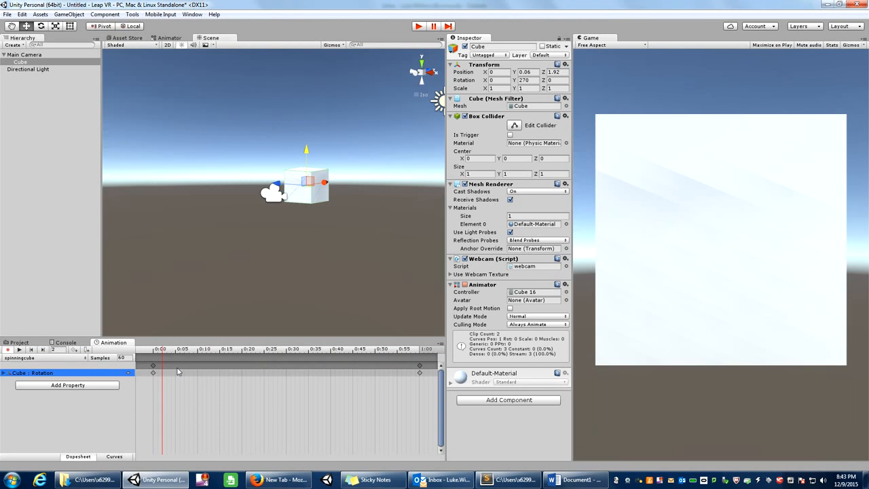
- Set the cube's X rotation to 360 at the 1:00 keyframe of spinningcube and preview the spin
{"action": "left_click", "coordinate": [155, 368]}
{"action": "left_click", "coordinate": [420, 372]}
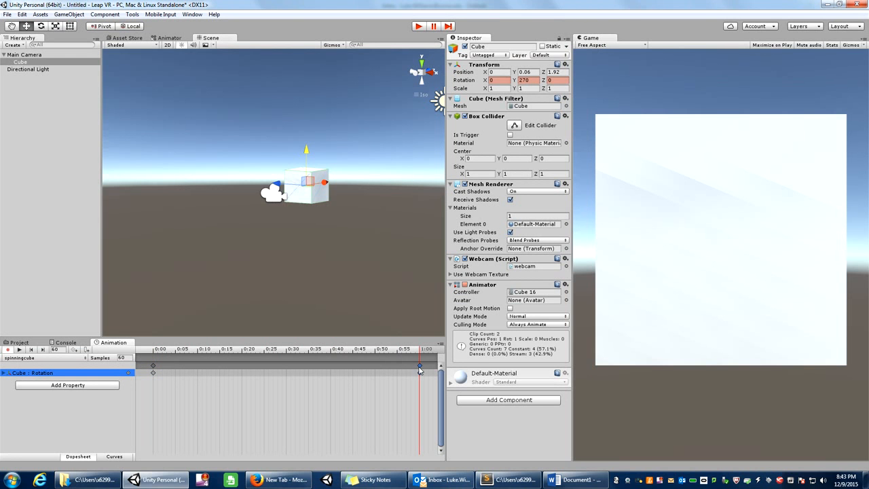
{"action": "left_click", "coordinate": [507, 79]}
{"action": "type", "text": "360"}
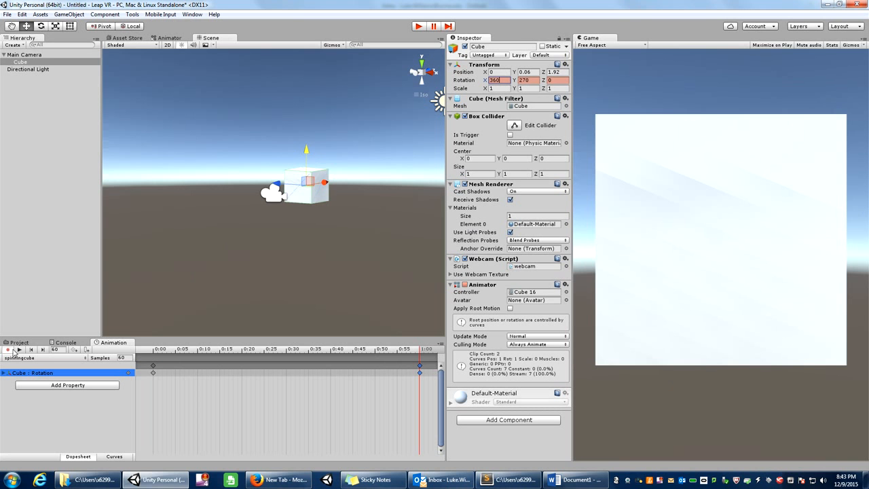
{"action": "left_click", "coordinate": [19, 349]}
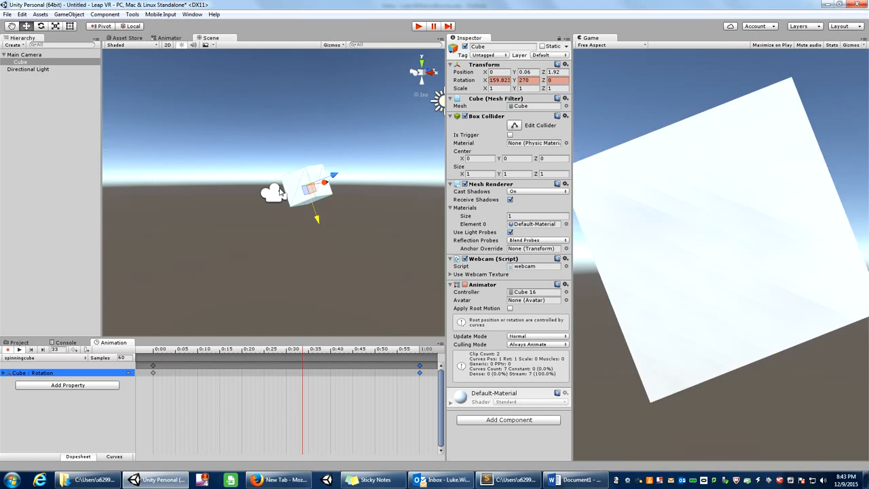
- Show the cube's animation state graph and space the downupcube and spinningcube states apart, with spinningcube below
{"action": "left_click", "coordinate": [173, 38]}
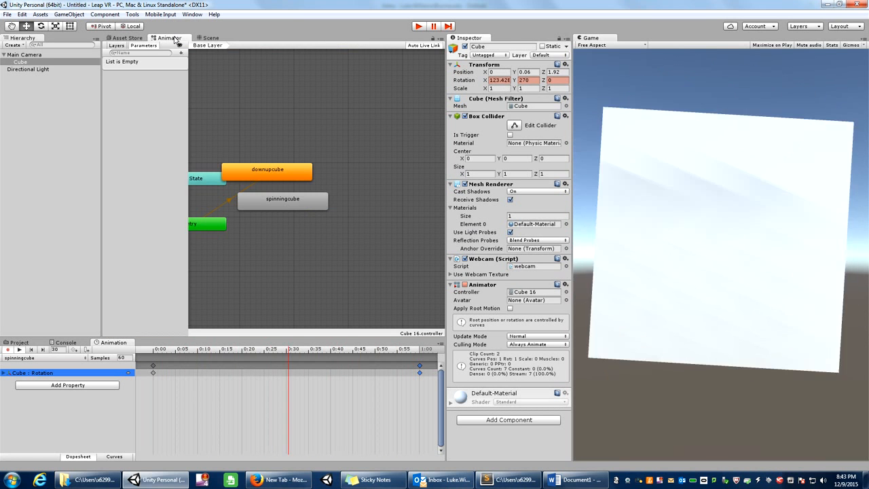
{"action": "middle_click_drag", "start_coordinate": [228, 72], "coordinate": [271, 81]}
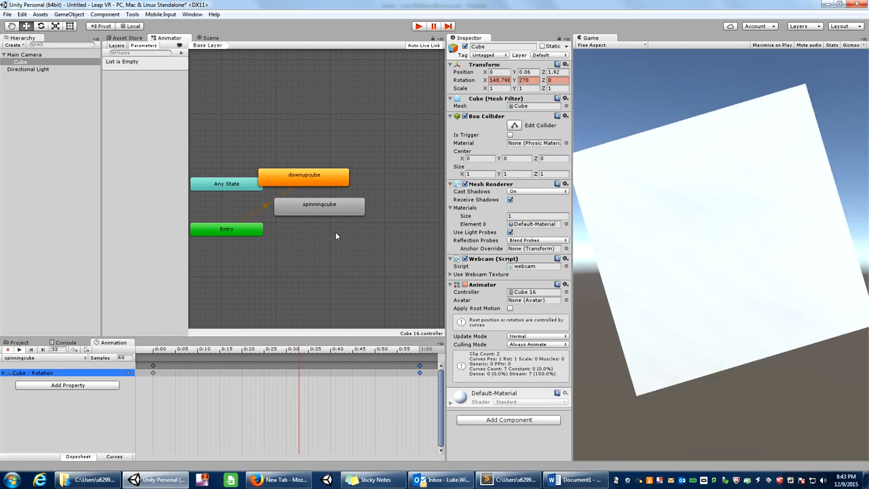
{"action": "left_click_drag", "start_coordinate": [326, 212], "coordinate": [345, 226]}
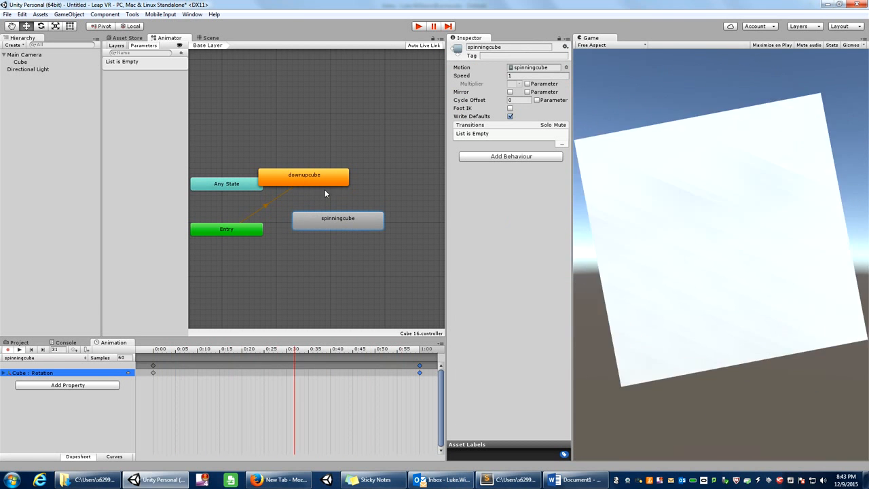
{"action": "left_click_drag", "start_coordinate": [311, 178], "coordinate": [319, 177]}
{"action": "left_click_drag", "start_coordinate": [332, 223], "coordinate": [337, 229]}
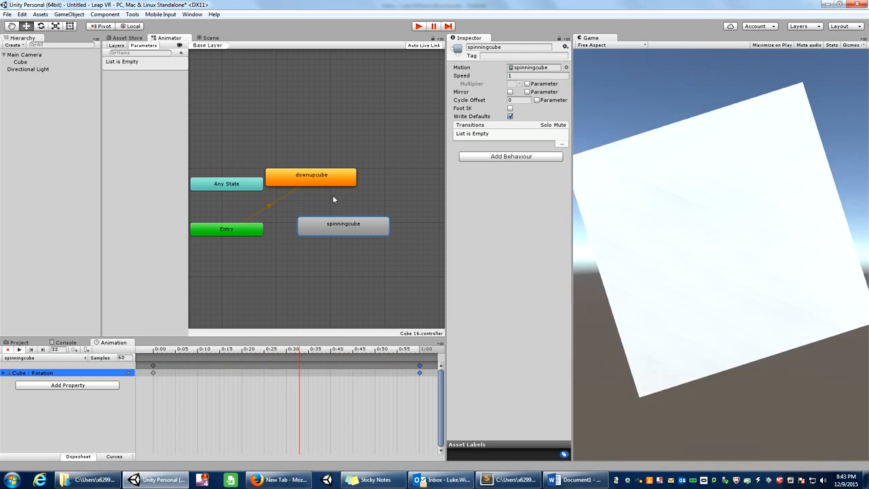
- Create a transition from the downupcube state to the spinningcube state and select it
{"action": "right_click", "coordinate": [329, 175]}
{"action": "left_click", "coordinate": [339, 181]}
{"action": "left_click", "coordinate": [337, 224]}
{"action": "left_click", "coordinate": [330, 212]}
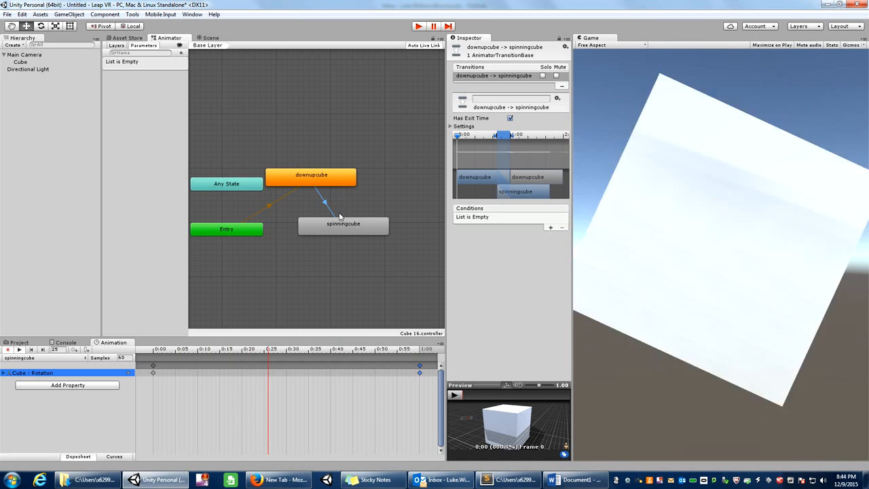
- Add a Bool parameter named Spin and make Spin being true the condition of the downupcube to spinningcube transition
{"action": "left_click", "coordinate": [181, 53]}
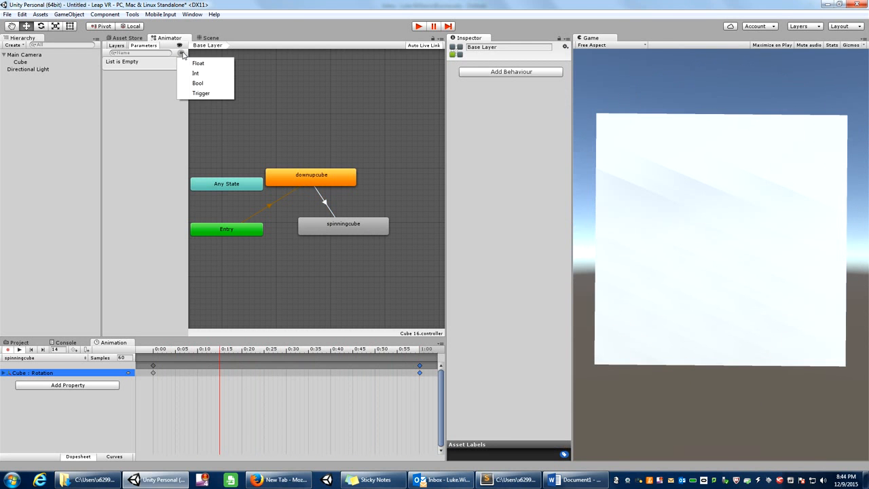
{"action": "left_click", "coordinate": [216, 85]}
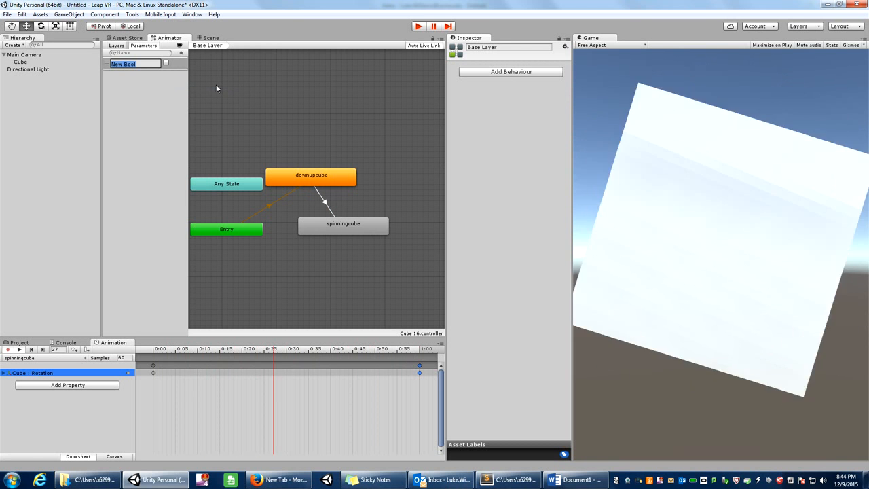
{"action": "type", "text": "Spin"}
{"action": "key", "text": "Return"}
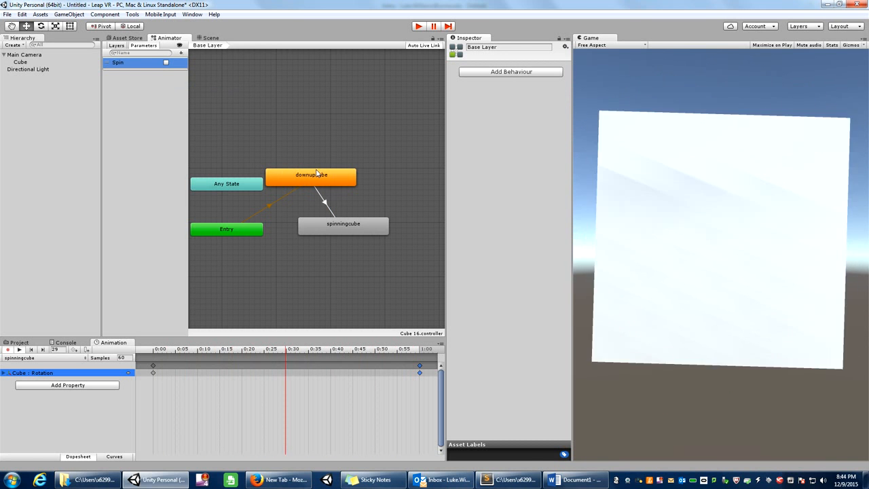
{"action": "left_click", "coordinate": [325, 203]}
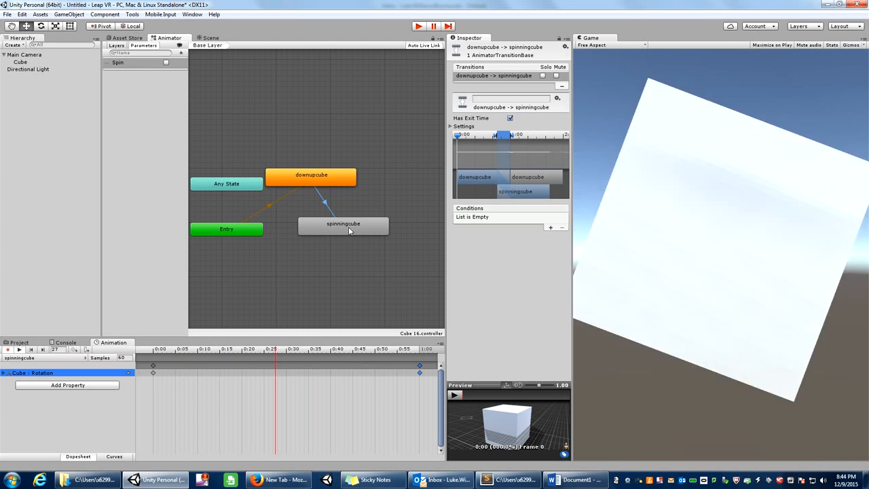
{"action": "left_click", "coordinate": [551, 230]}
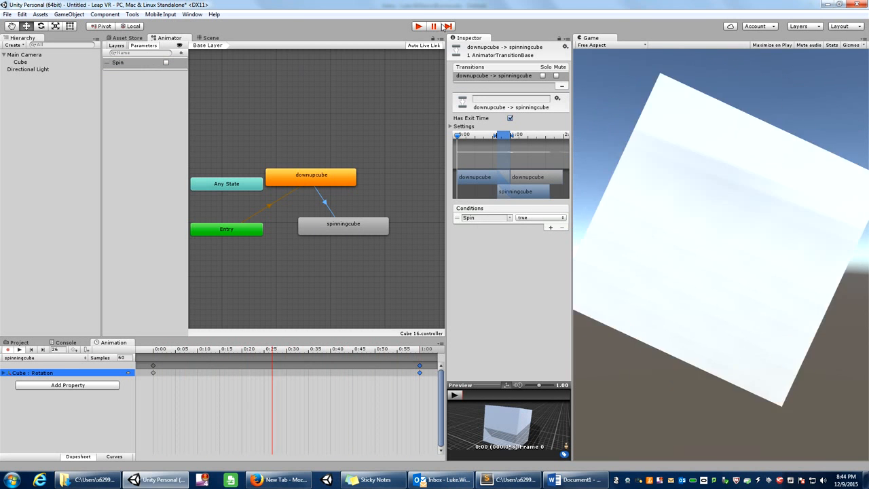
- Play-test the scene first with the Spin parameter off and again with Spin enabled, ending each run
{"action": "left_click", "coordinate": [419, 26]}
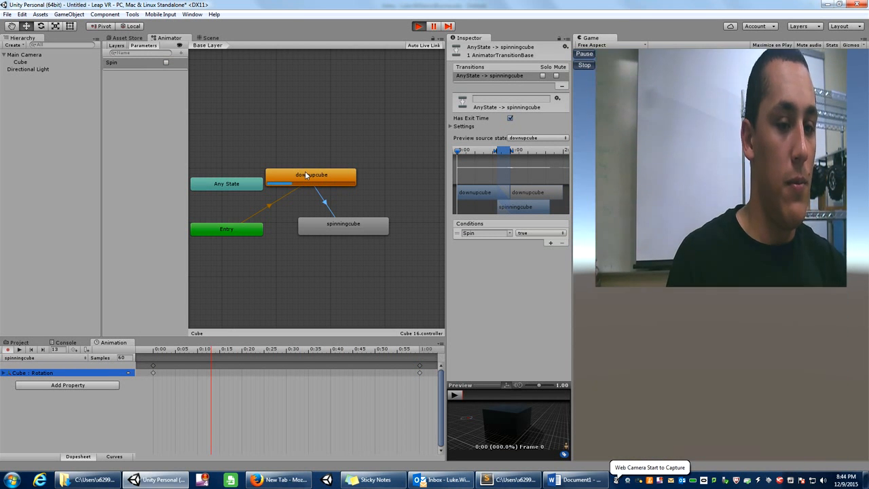
{"action": "left_click", "coordinate": [426, 27]}
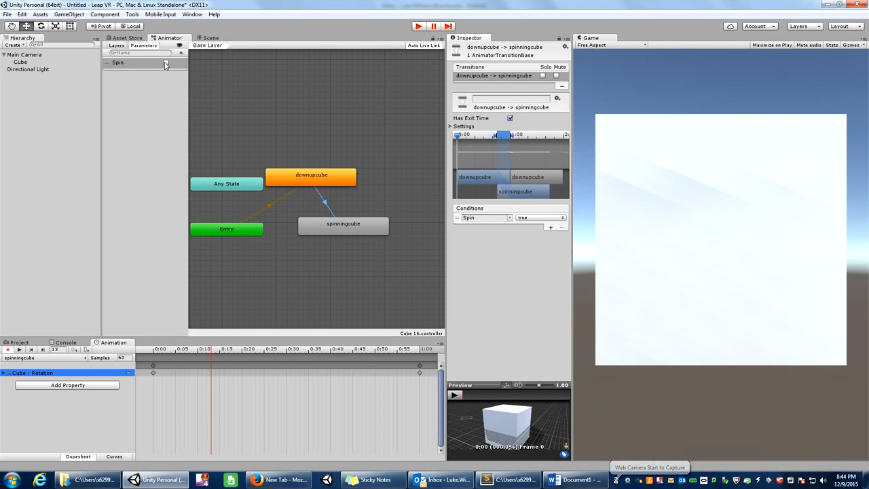
{"action": "left_click", "coordinate": [166, 62]}
{"action": "left_click", "coordinate": [420, 27]}
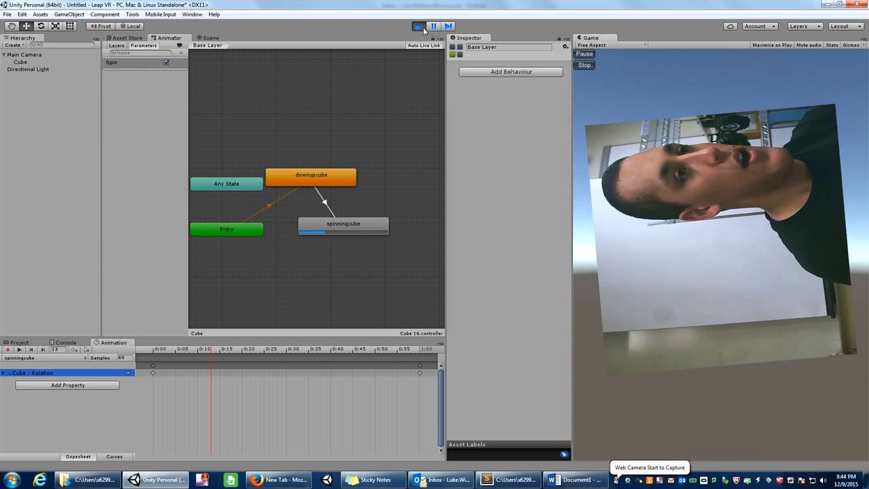
{"action": "left_click", "coordinate": [421, 27]}
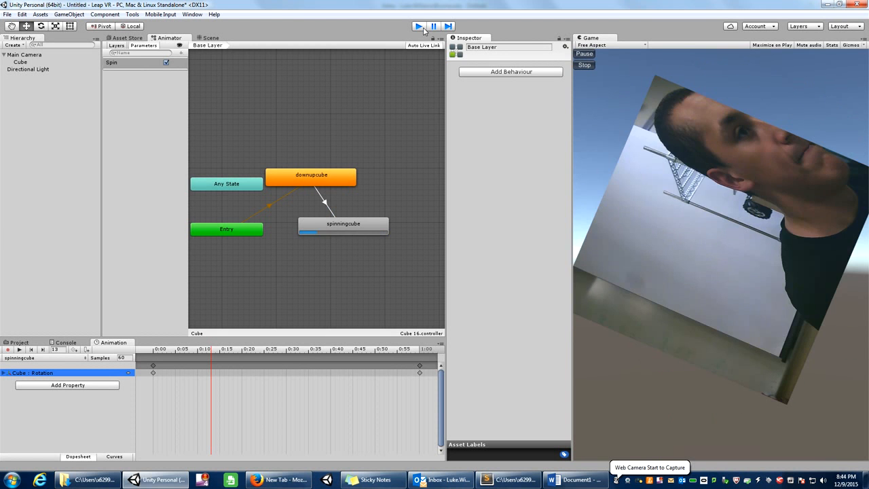